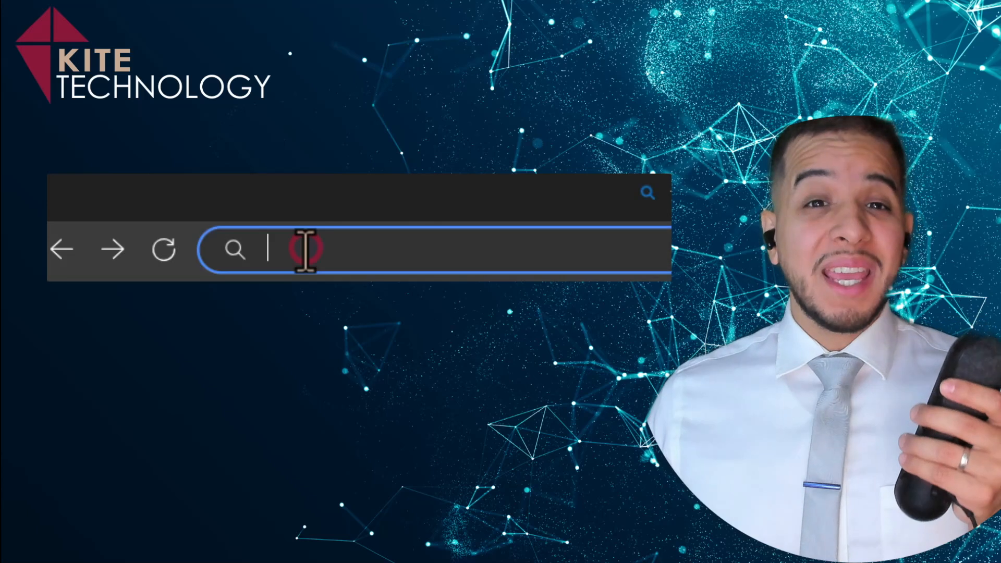
- Enter tasks.office.com in the browser's address bar
type("tasks.office")
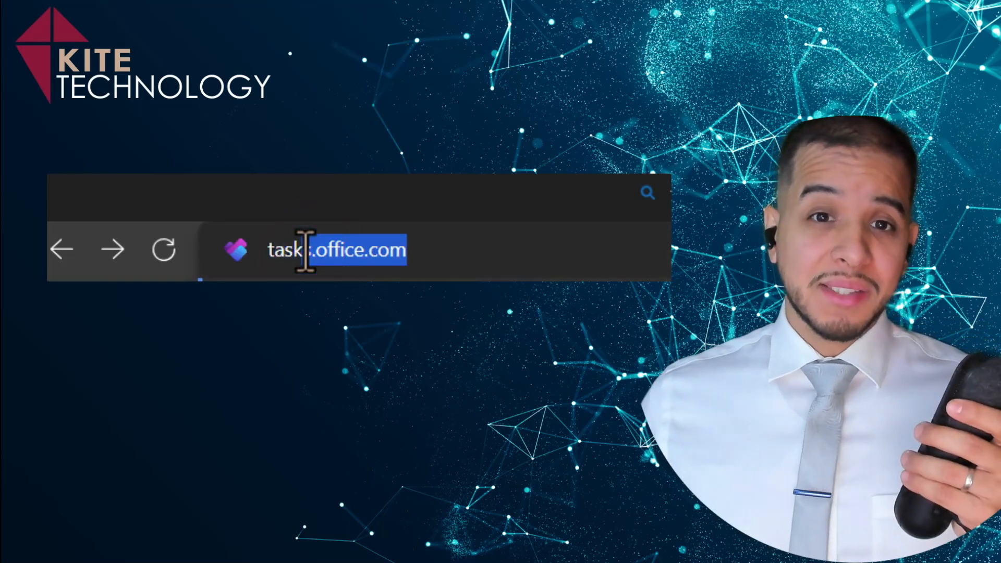
type(".com")
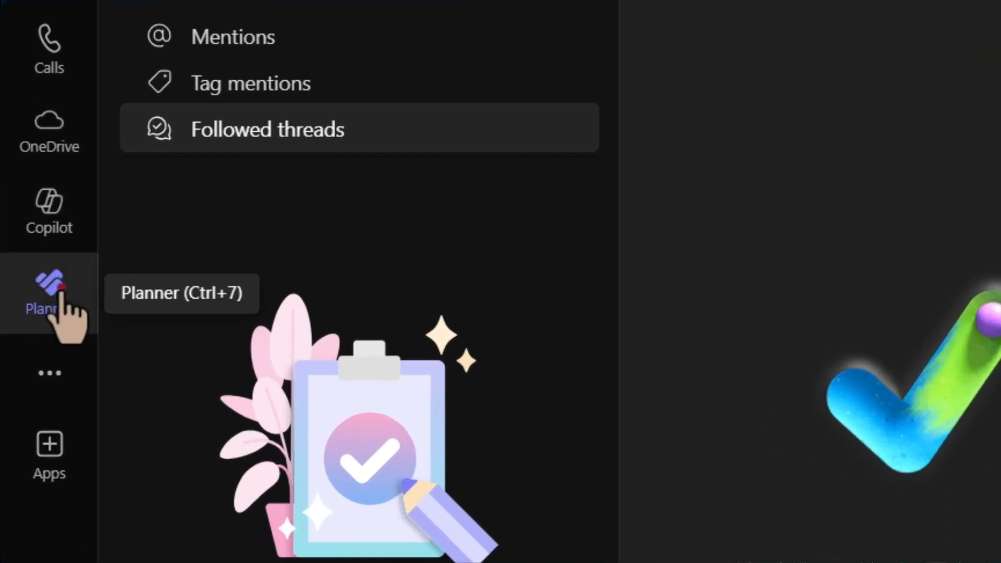
- Open Planner from the Teams app sidebar
left_click(61, 293)
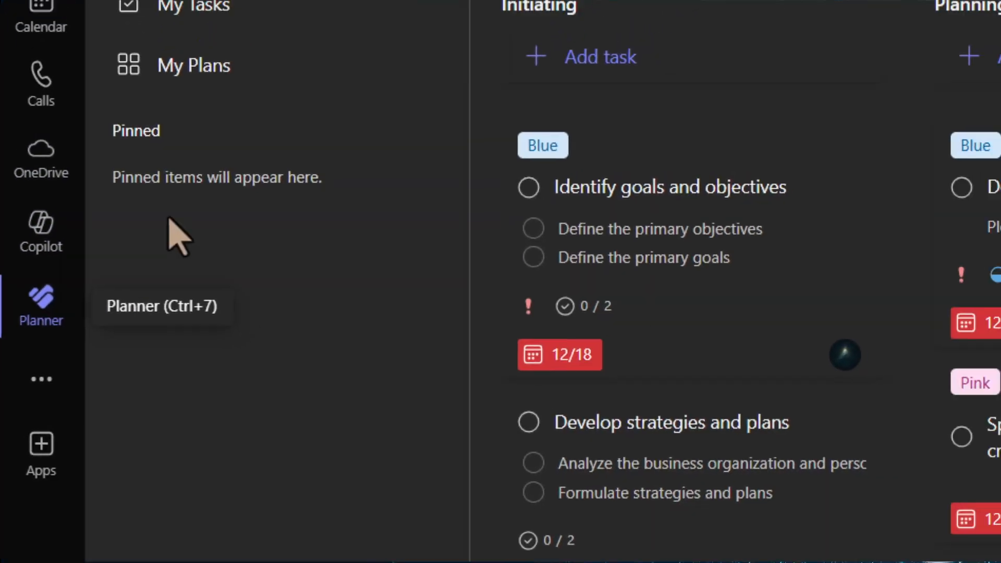
left_click(132, 125)
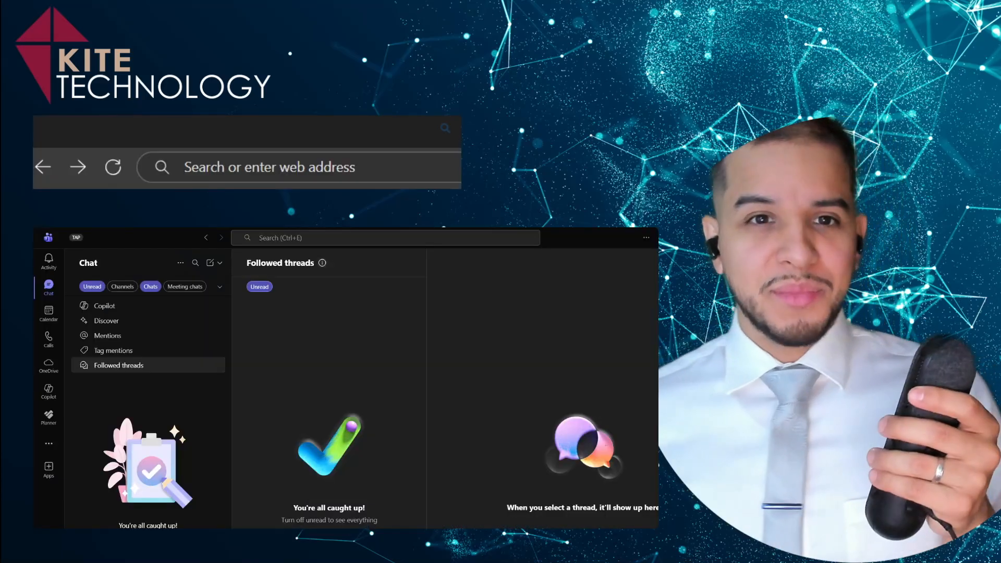
- Enter tasks.office.com in the address bar again and open Planner's My Day view in Teams
left_click(211, 167)
type("ta")
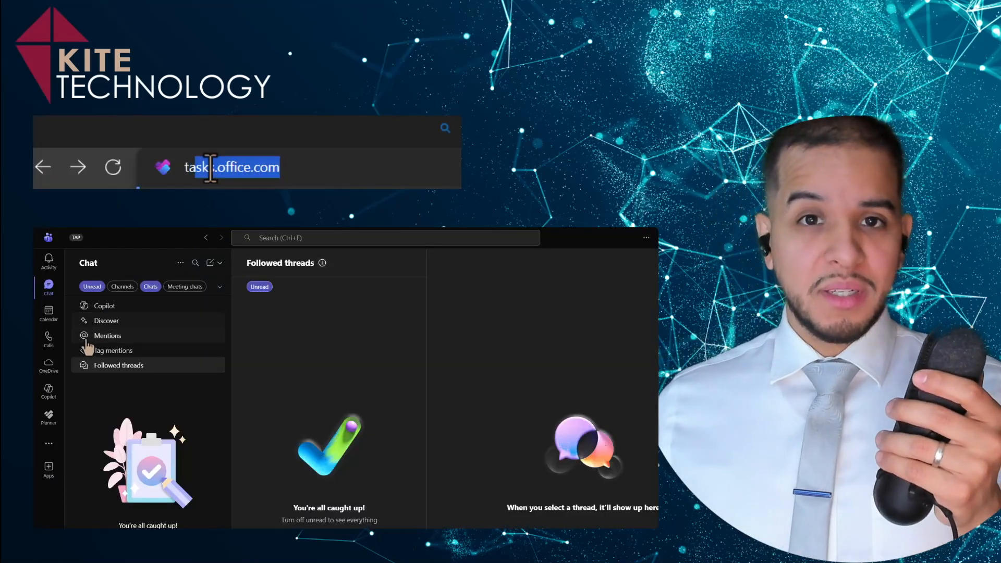
type("sks.off")
left_click(51, 418)
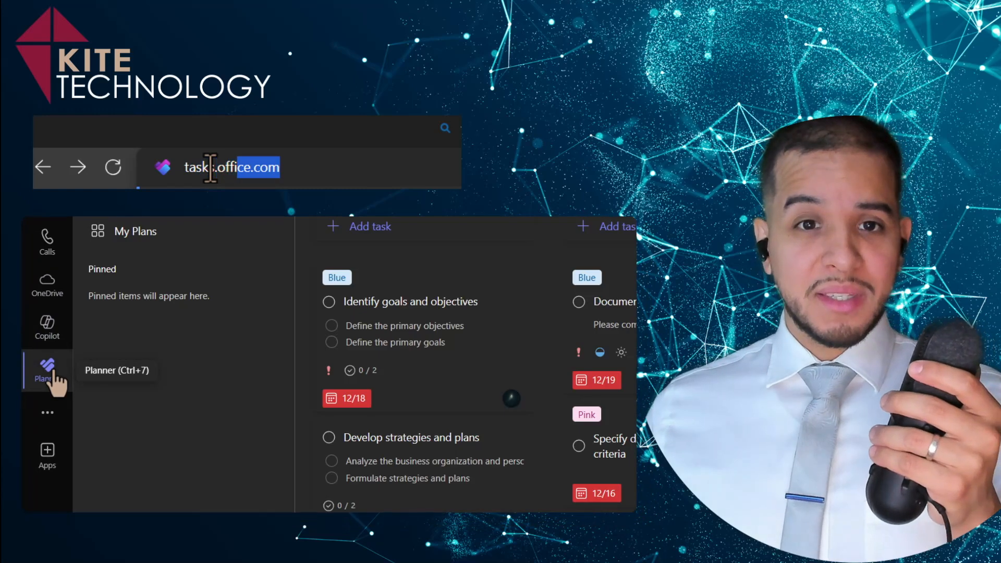
type("ice.com")
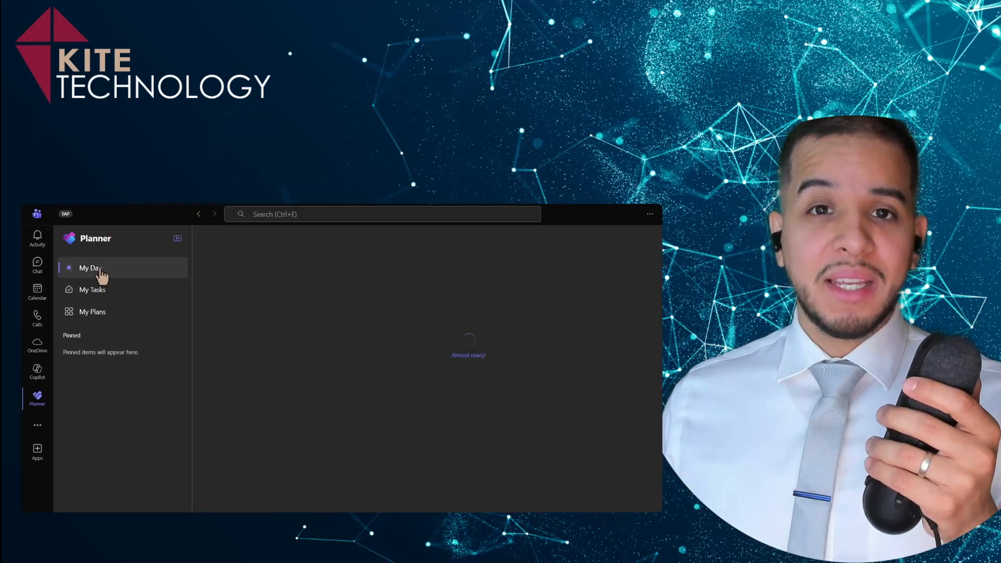
left_click(100, 275)
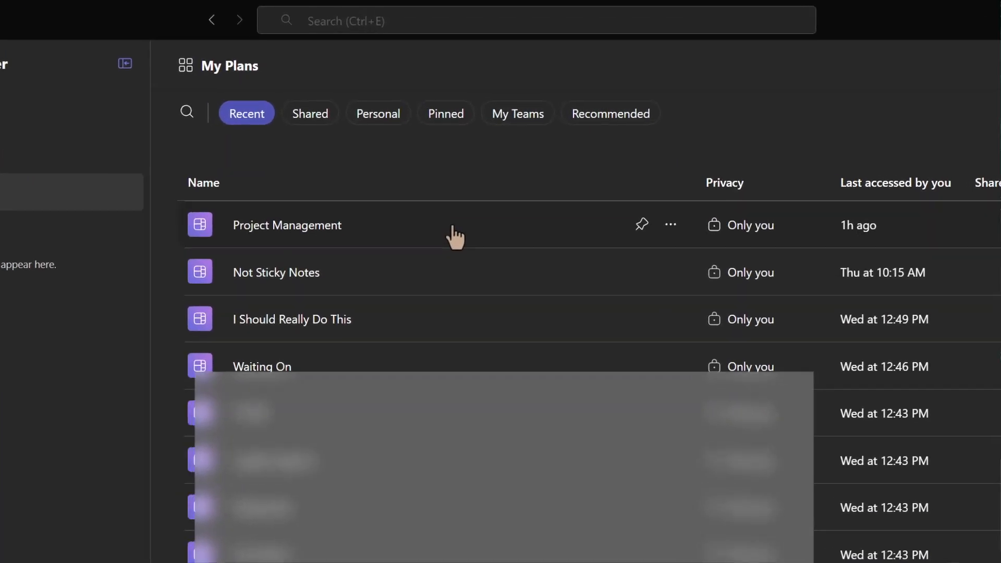
- Open the Project Management plan and its task Identify goals and objectives
left_click(439, 166)
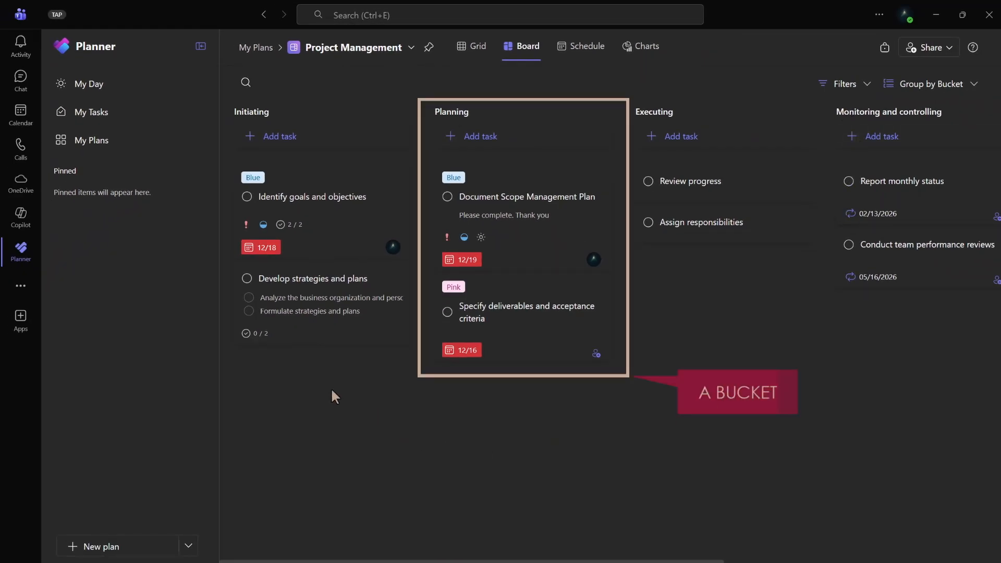
left_click(375, 207)
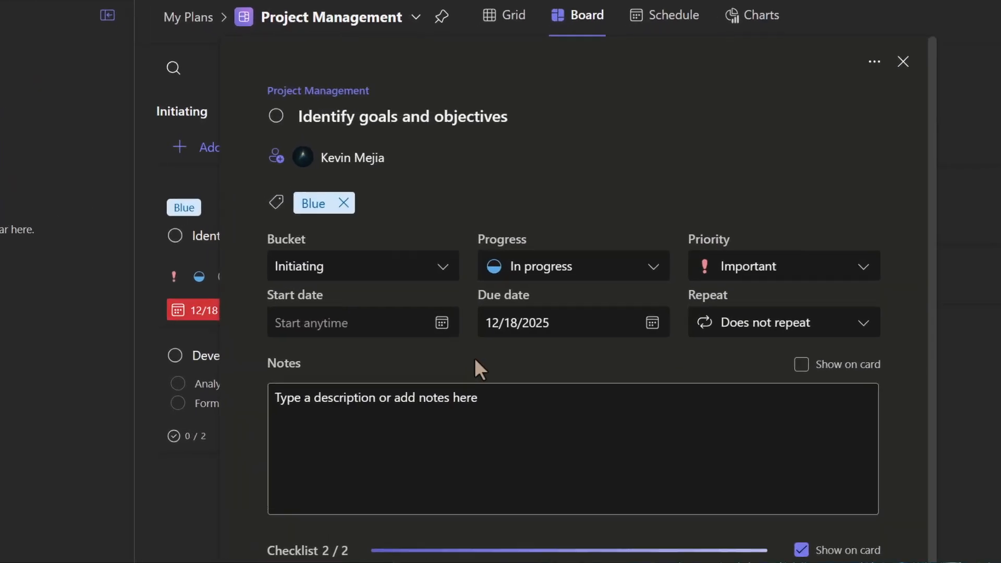
- Set the Identify goals and objectives task's progress to Completed
left_click(539, 267)
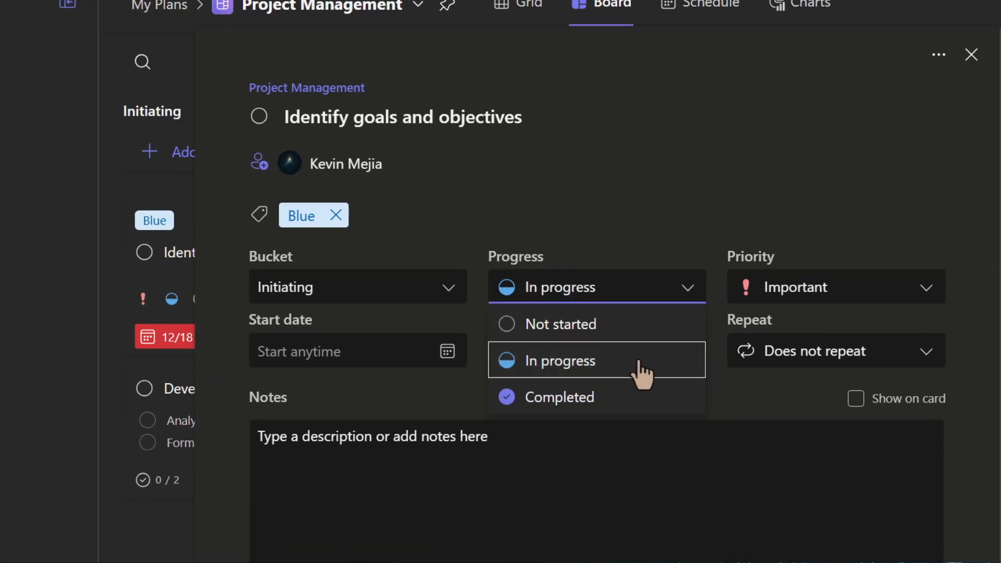
left_click(641, 398)
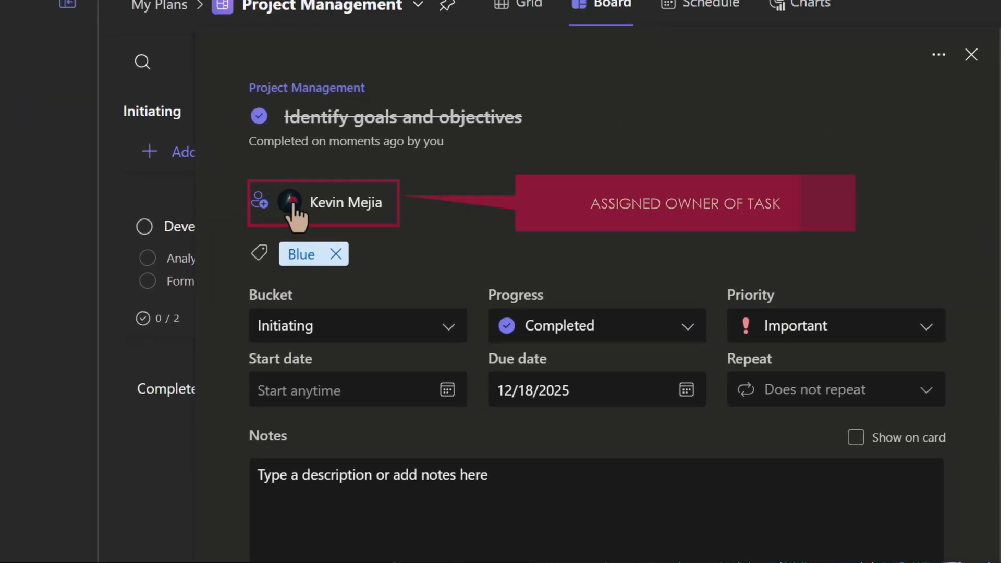
- Review the task's assigned owner and open its due date picker
left_click(294, 213)
left_click(699, 172)
left_click(571, 390)
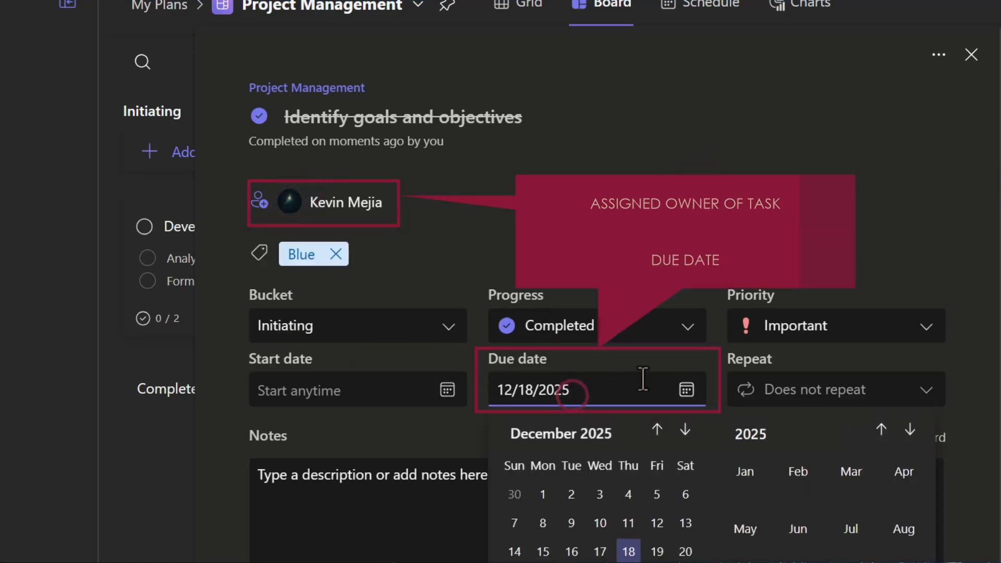
left_click(686, 357)
left_click(516, 520)
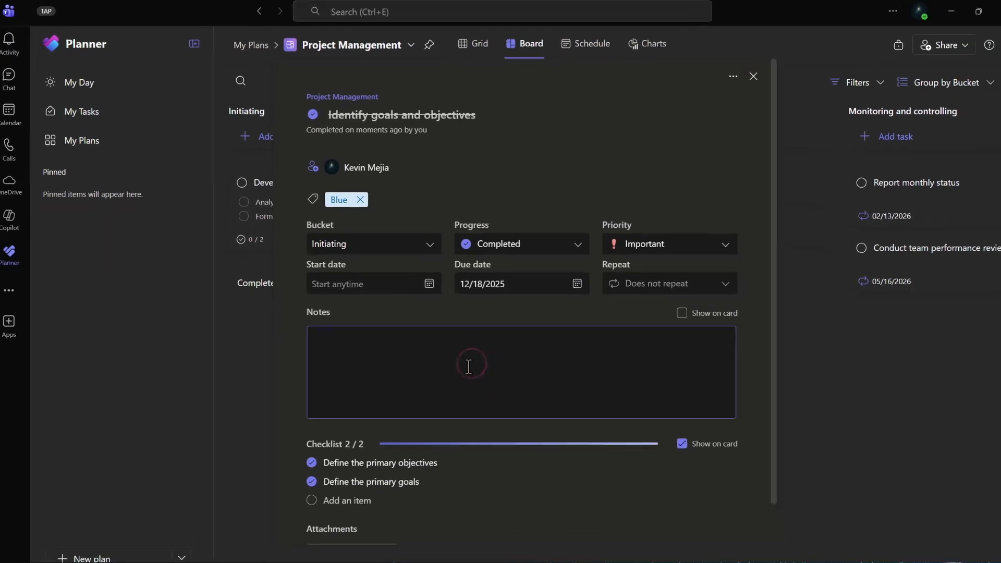
- Review the task's notes and checklist and close the task details
scroll(366, 521, "down", 2)
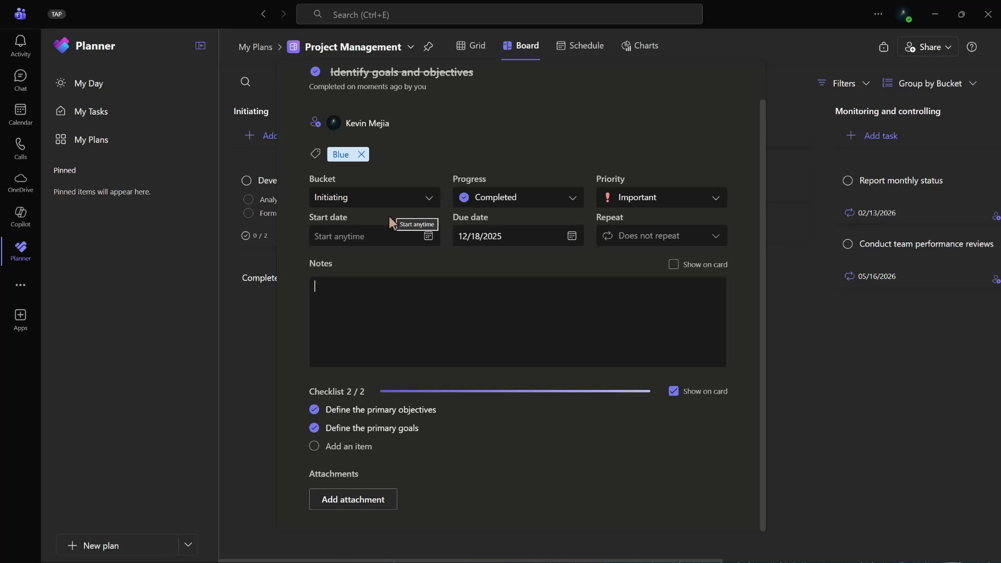
left_click(389, 269)
key("Escape")
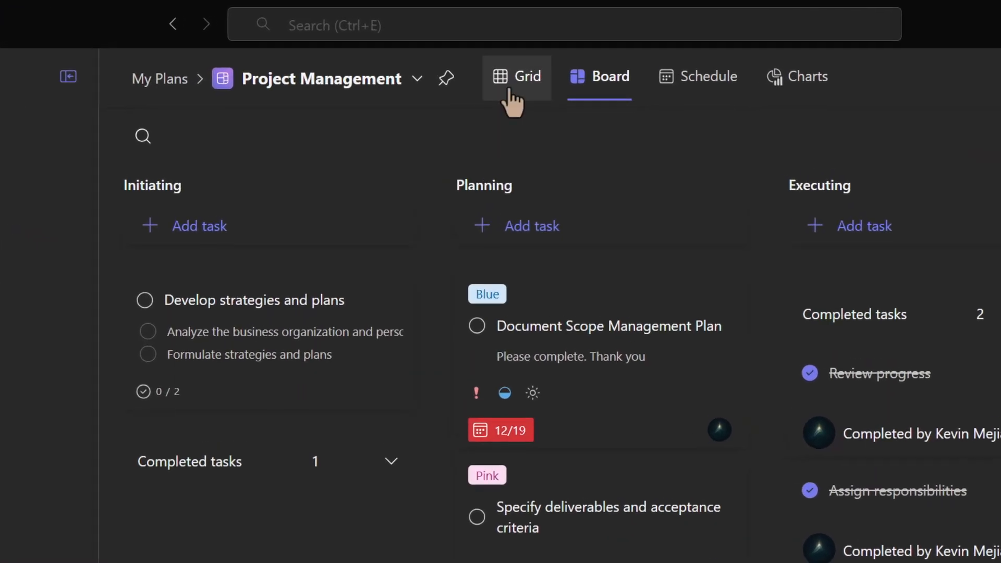
- Switch the plan to Grid view and scroll across its task columns
left_click(510, 93)
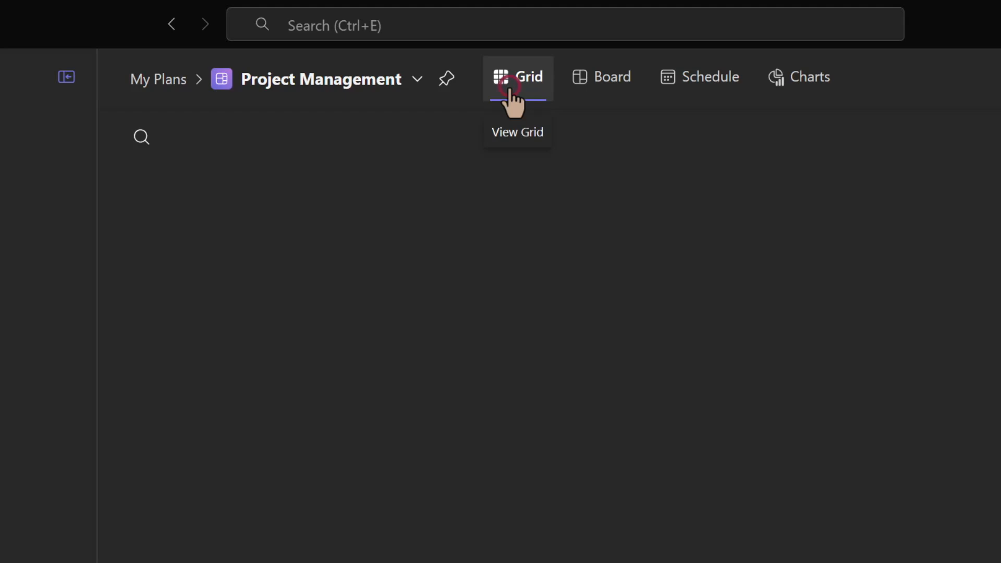
left_click(210, 246)
left_click_drag(358, 415, 536, 418)
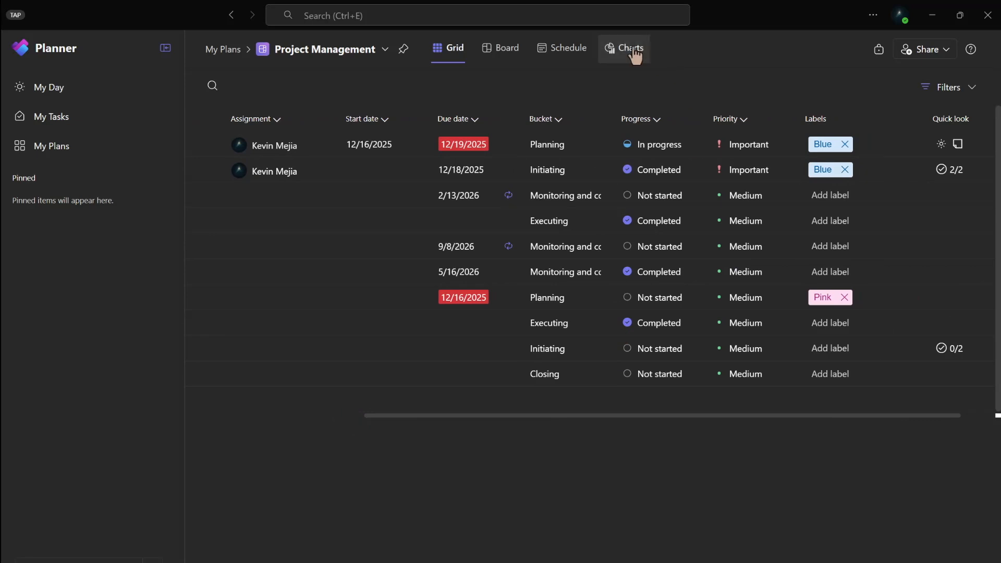
- View the plan in Schedule and Charts views, including the Bucket chart's extra legend entries
left_click(570, 52)
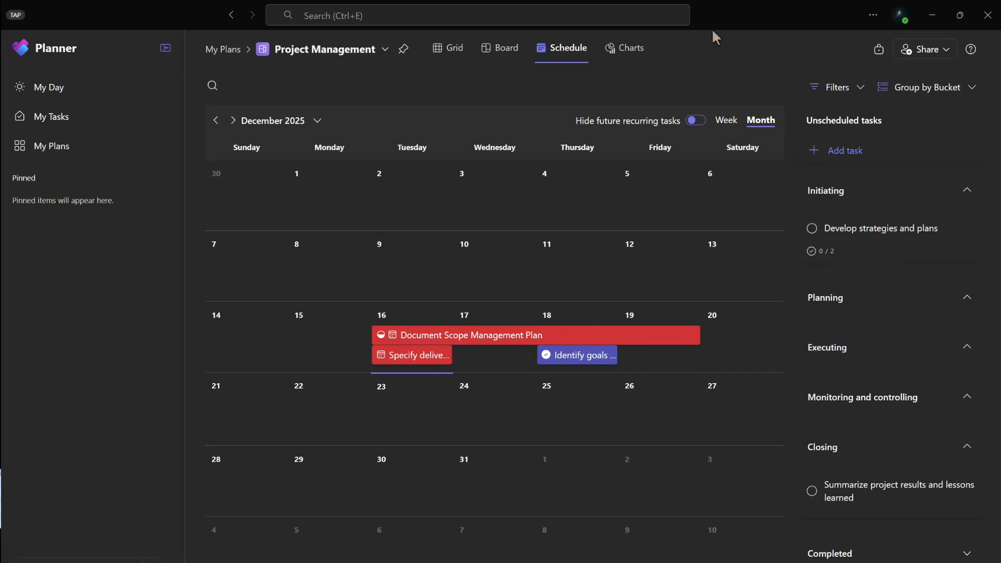
left_click(607, 52)
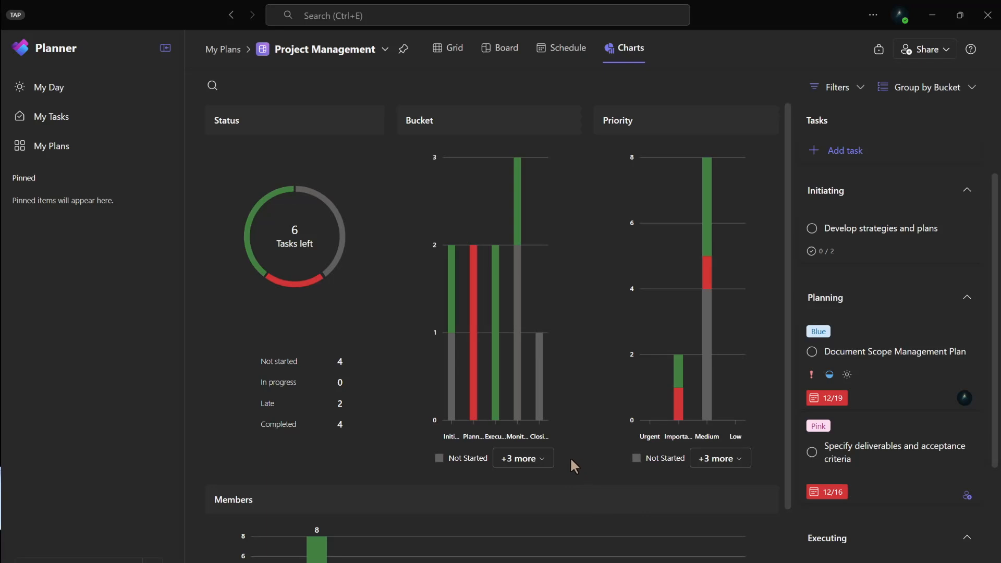
left_click(511, 458)
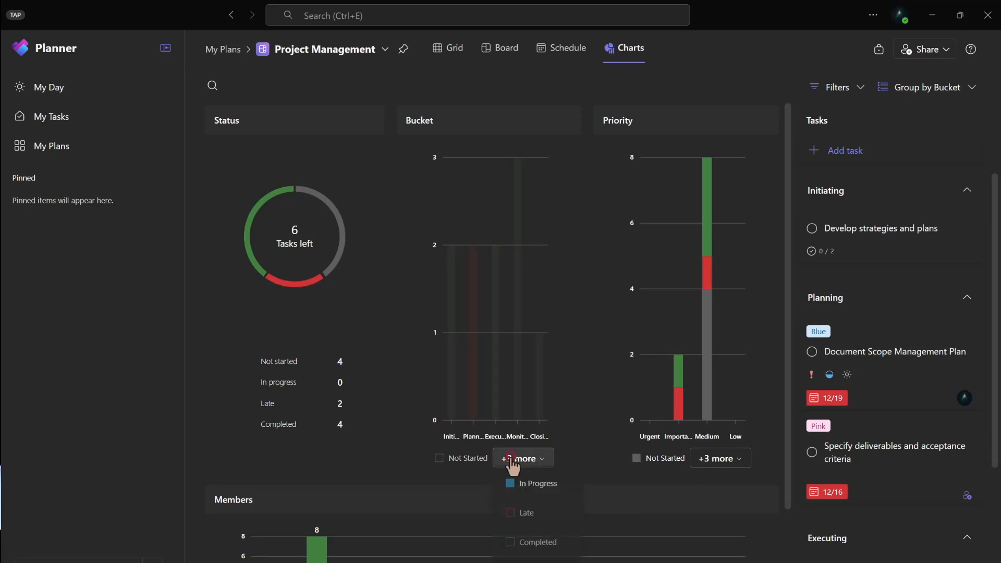
left_click(601, 463)
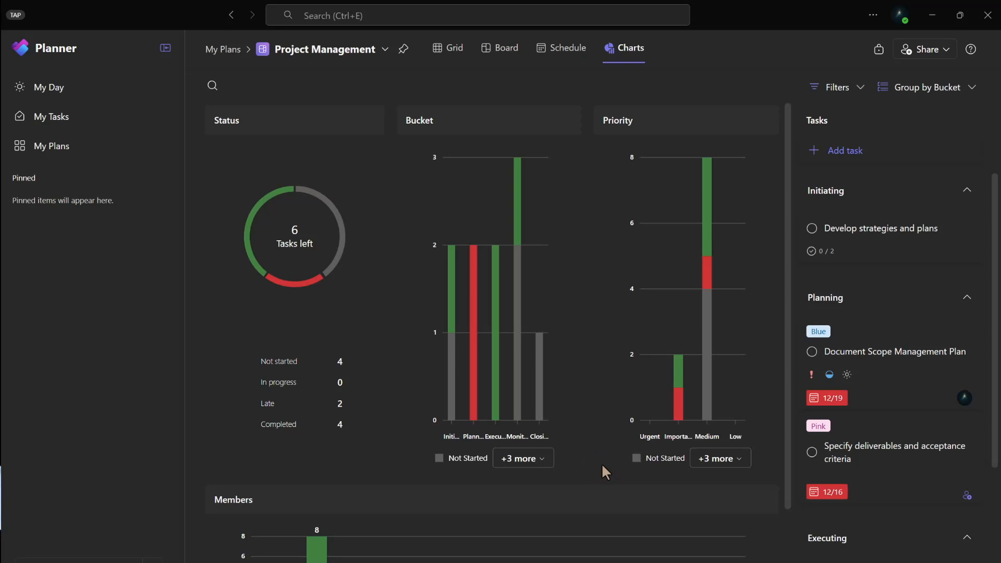
- Open the new plan dialog and preview the Business Plan template
left_click(119, 561)
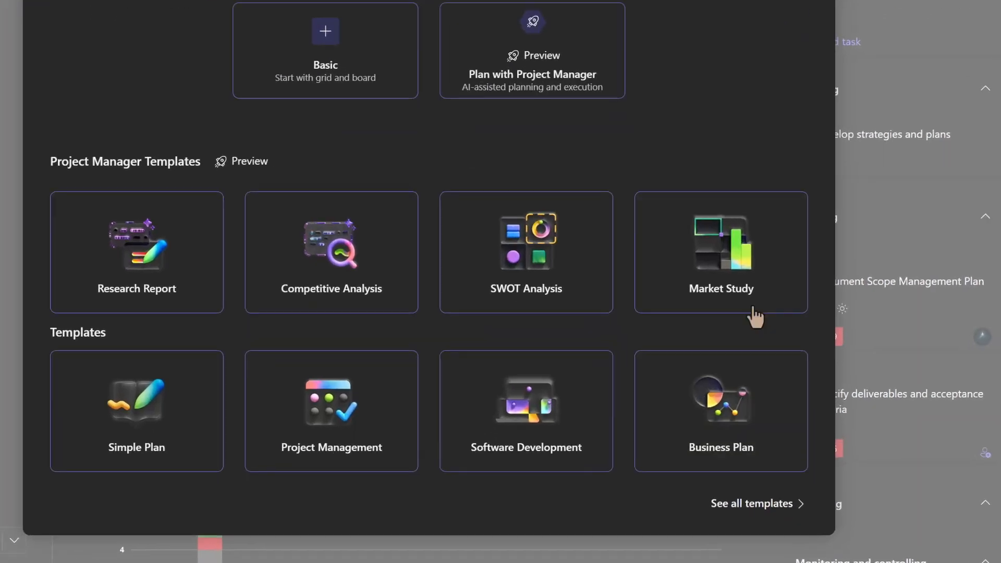
left_click(712, 412)
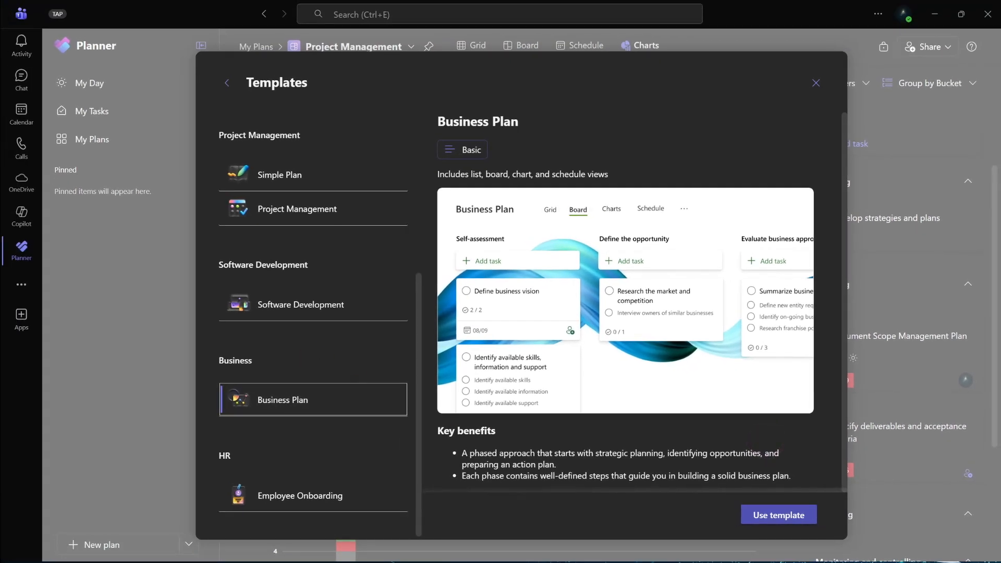
left_click(227, 83)
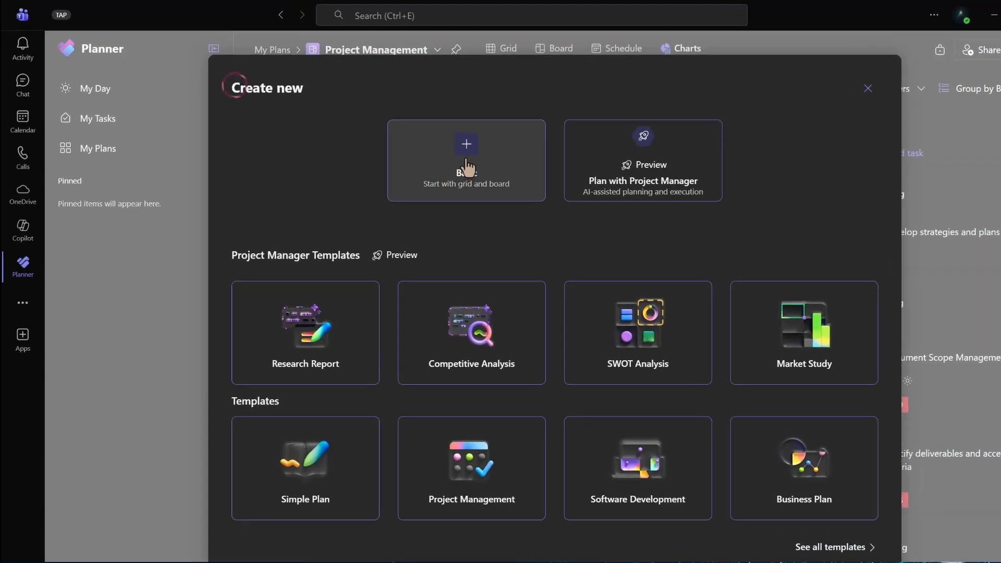
- Create a Basic plan named Test
left_click(586, 207)
left_click(603, 369)
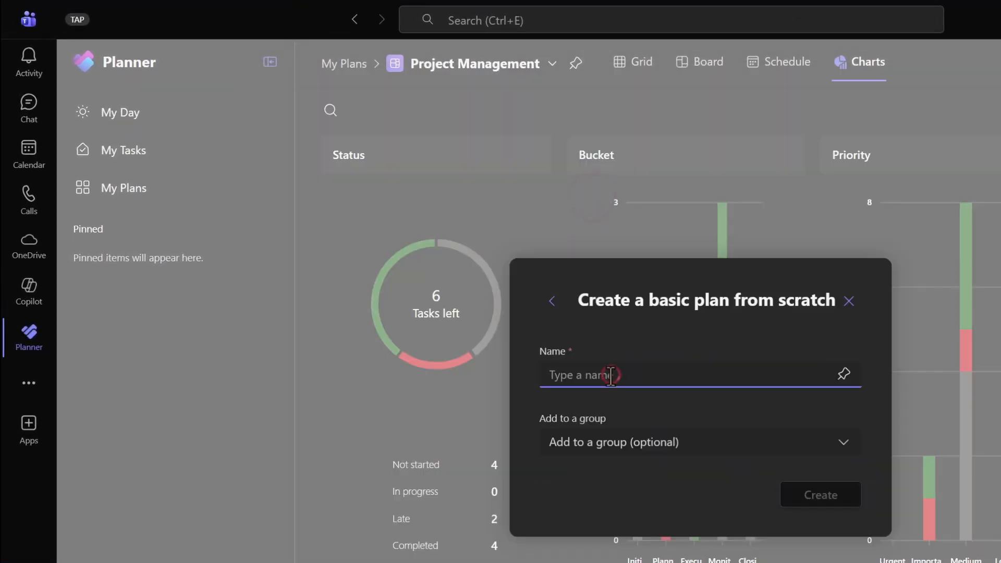
type("Test")
key("Return")
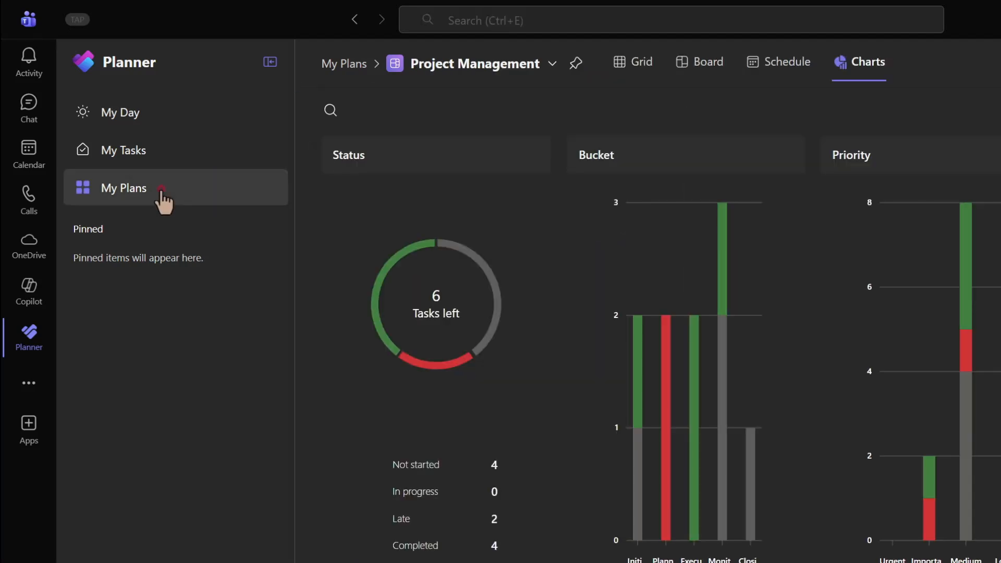
- Return through My Plans to the Project Management plan's Board view
left_click(163, 192)
left_click(439, 223)
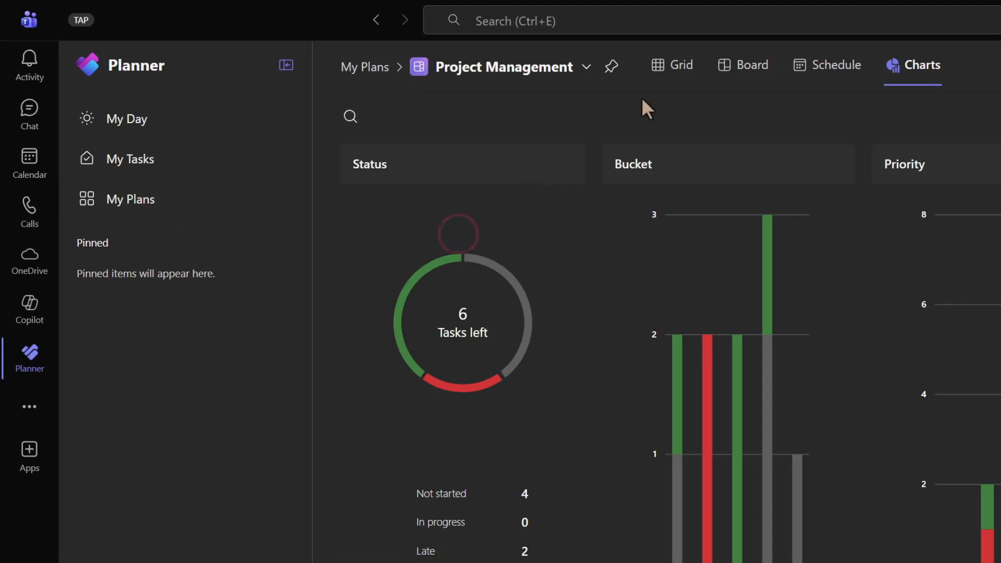
left_click(767, 78)
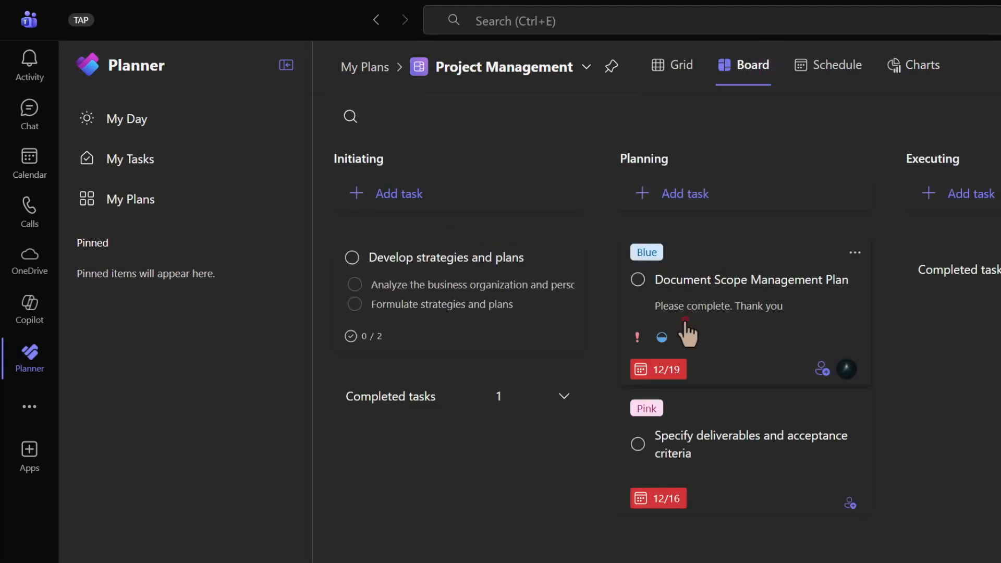
- Set the Specify deliverables and acceptance criteria task's due date to 12/19/2025
left_click(684, 321)
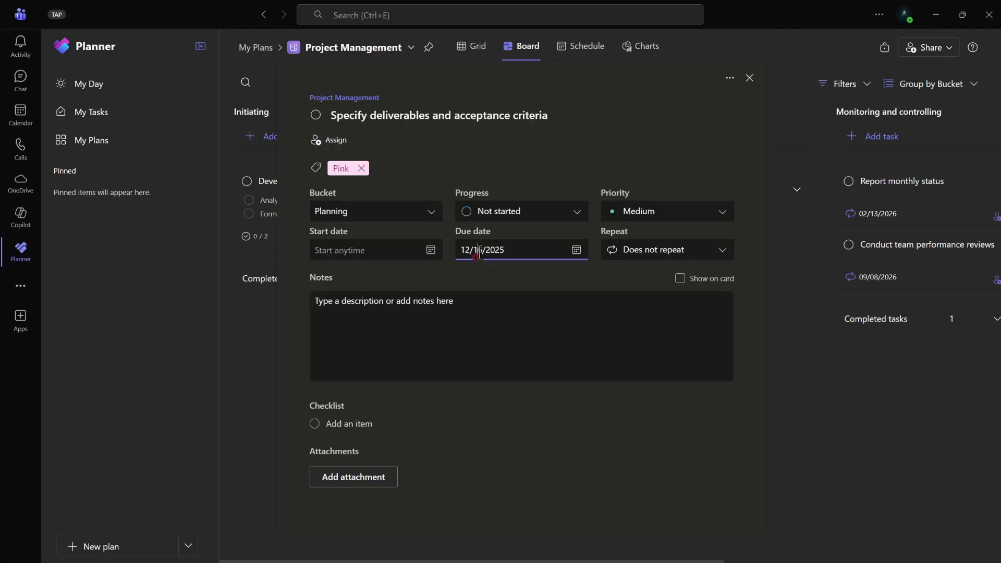
left_click(478, 250)
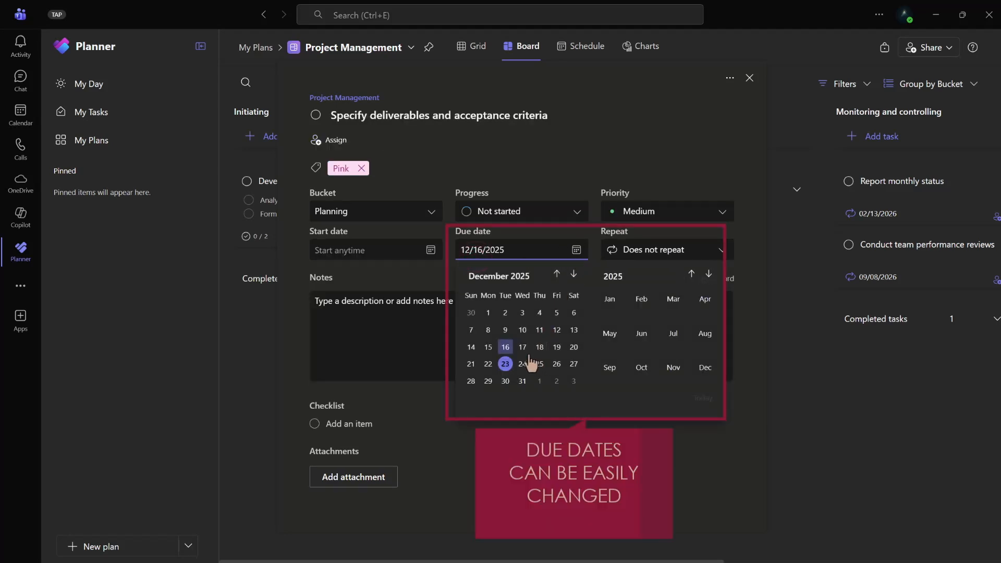
left_click(555, 349)
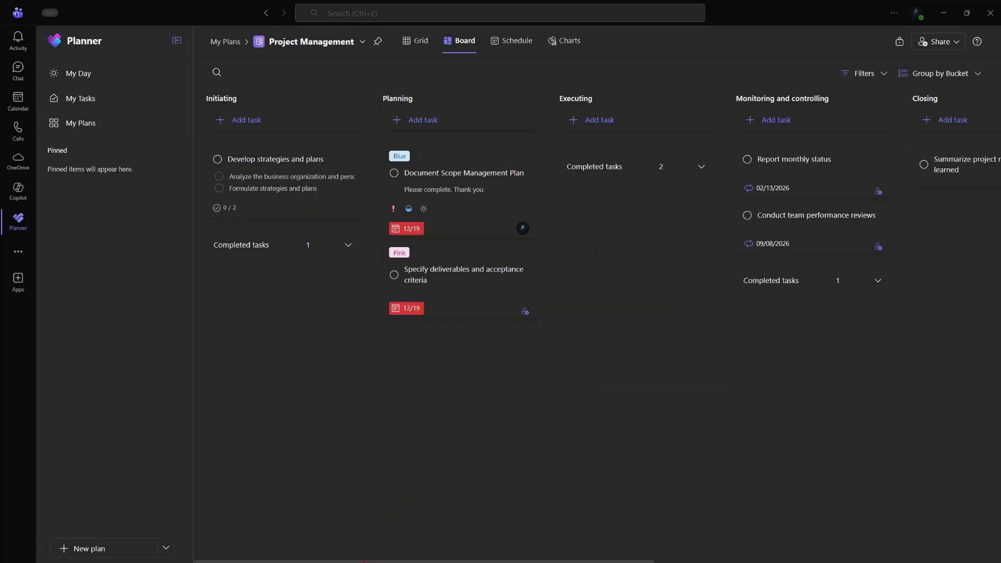
- Scroll across the board to examine the remaining buckets
scroll(596, 209, "right", 2)
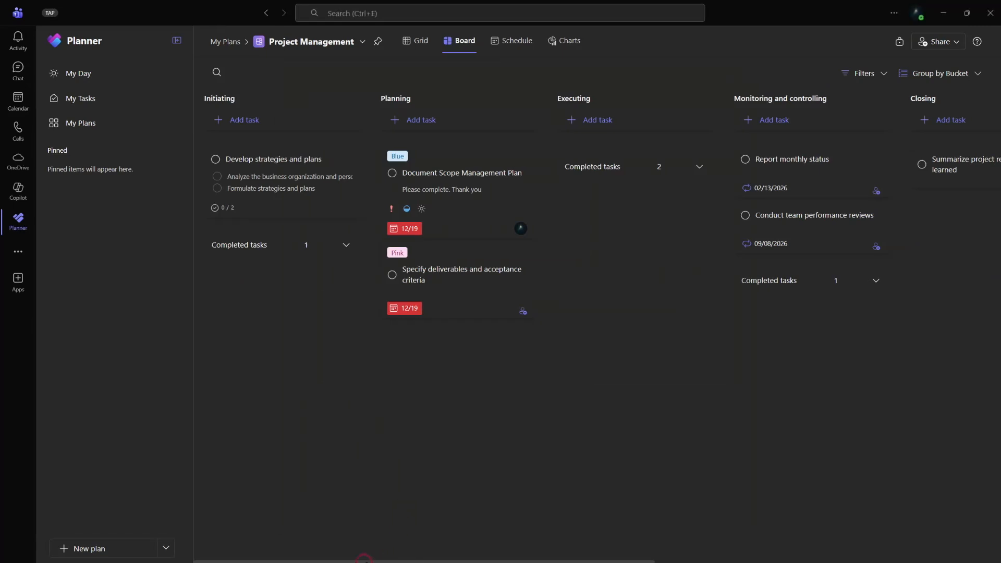
scroll(596, 329, "right", 8)
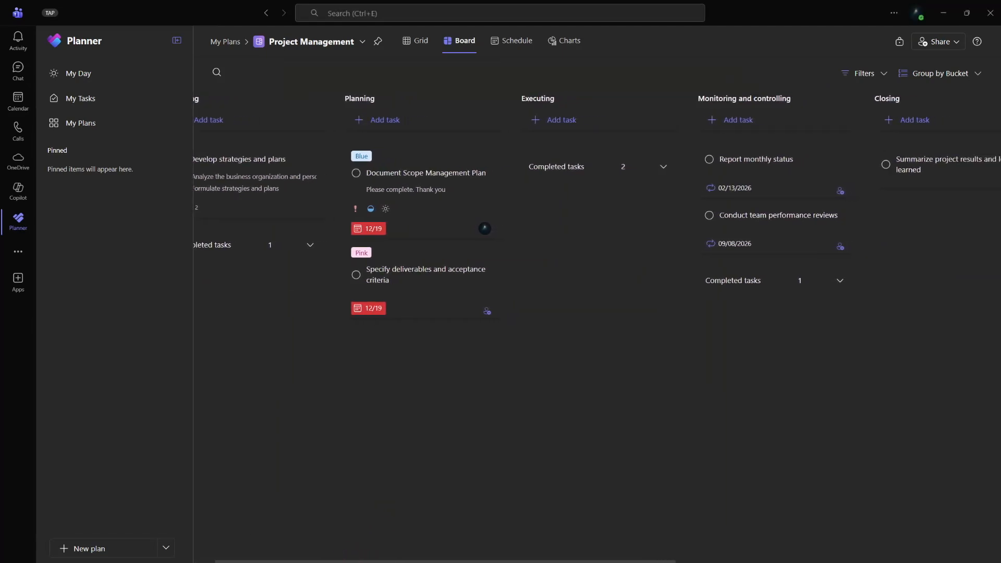
scroll(596, 329, "right", 10)
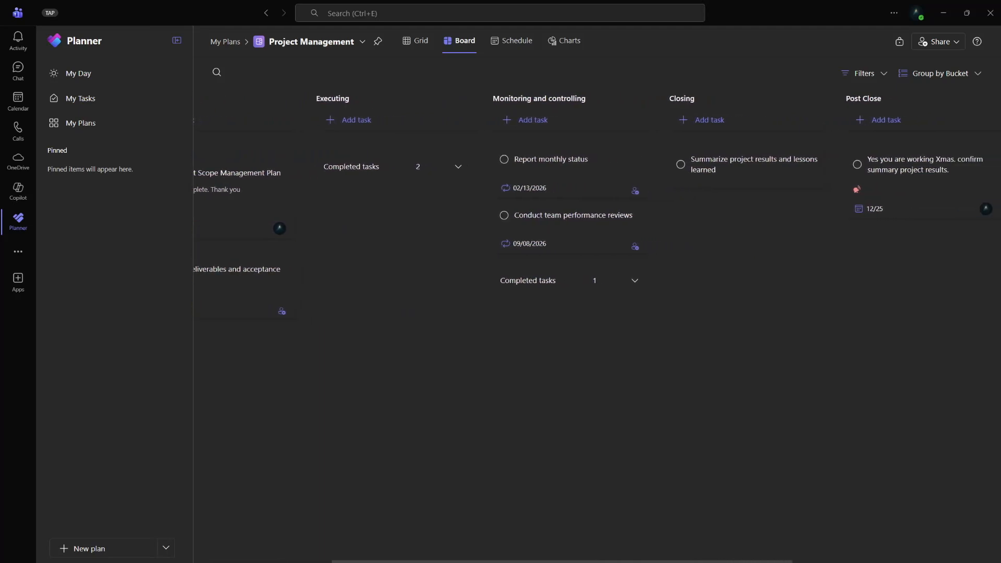
scroll(596, 328, "right", 10)
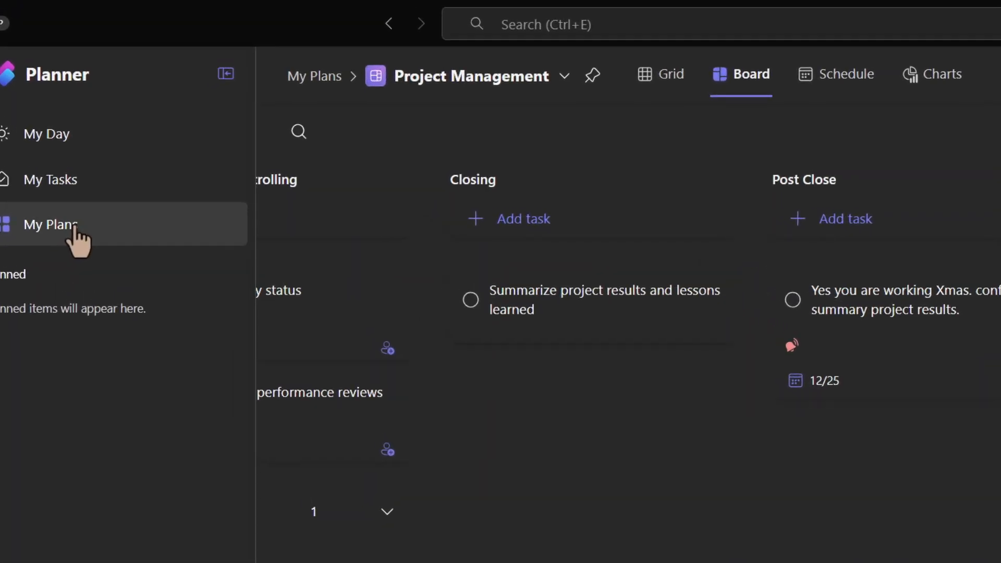
left_click(82, 177)
left_click(352, 246)
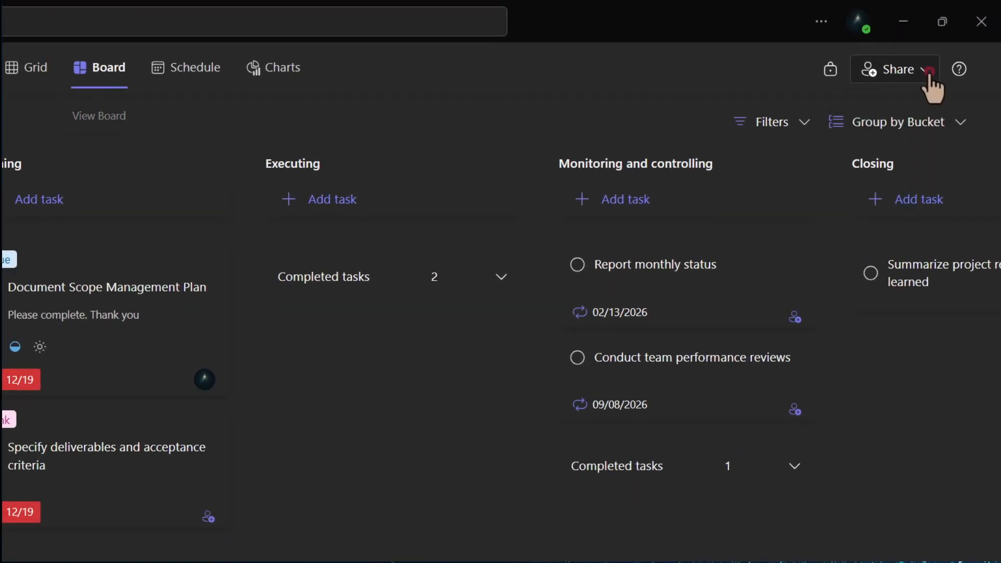
- Open the plan's Share dialog and start entering a member's name to create a new group
left_click(928, 75)
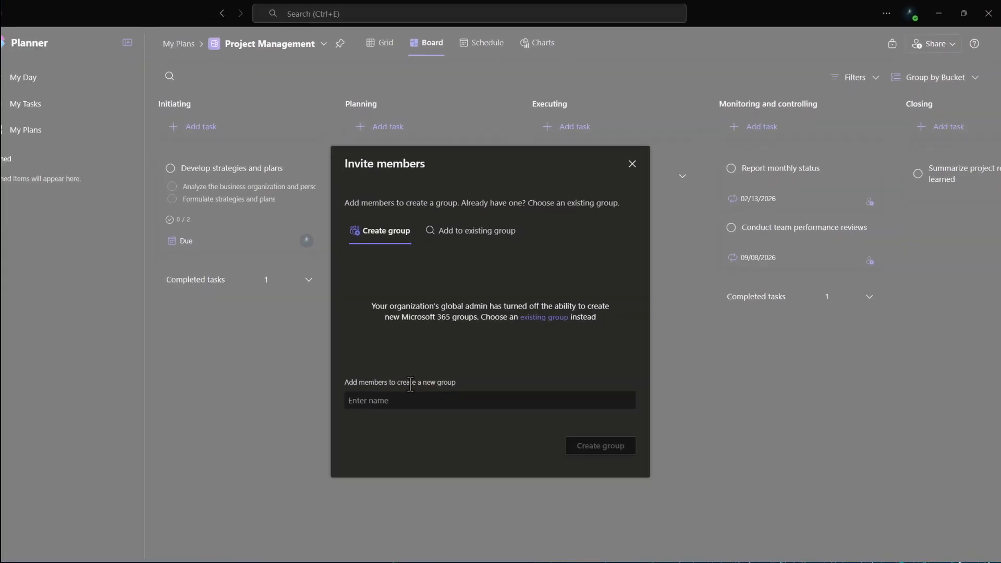
left_click(376, 409)
type("ada")
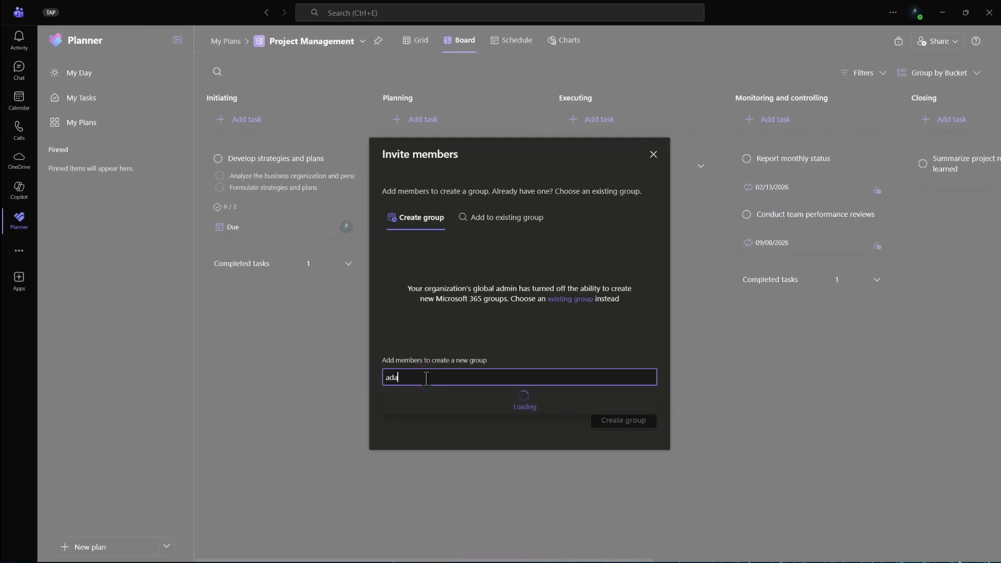
- Switch to adding the plan to an existing group and select the Projects group
left_click(507, 217)
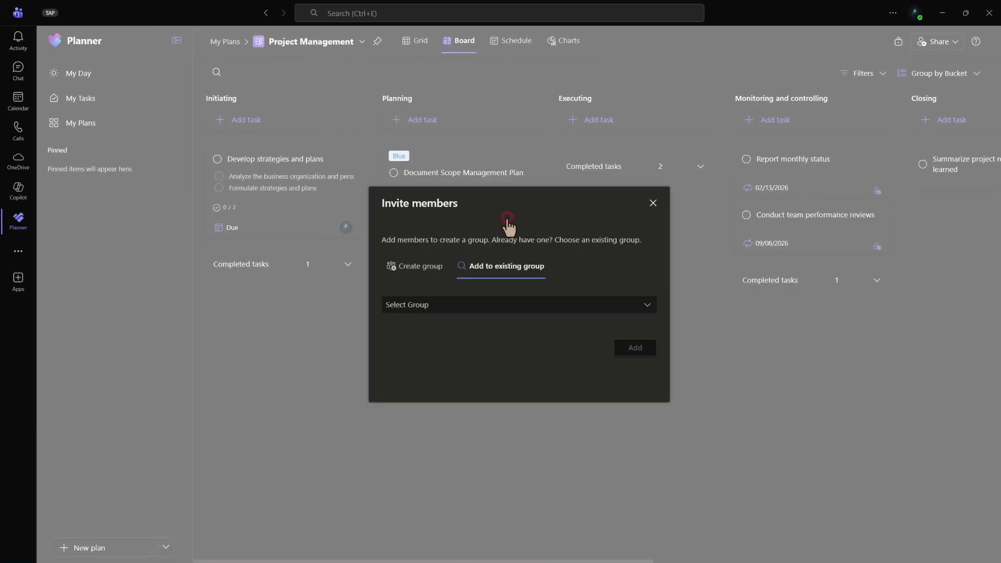
left_click(458, 303)
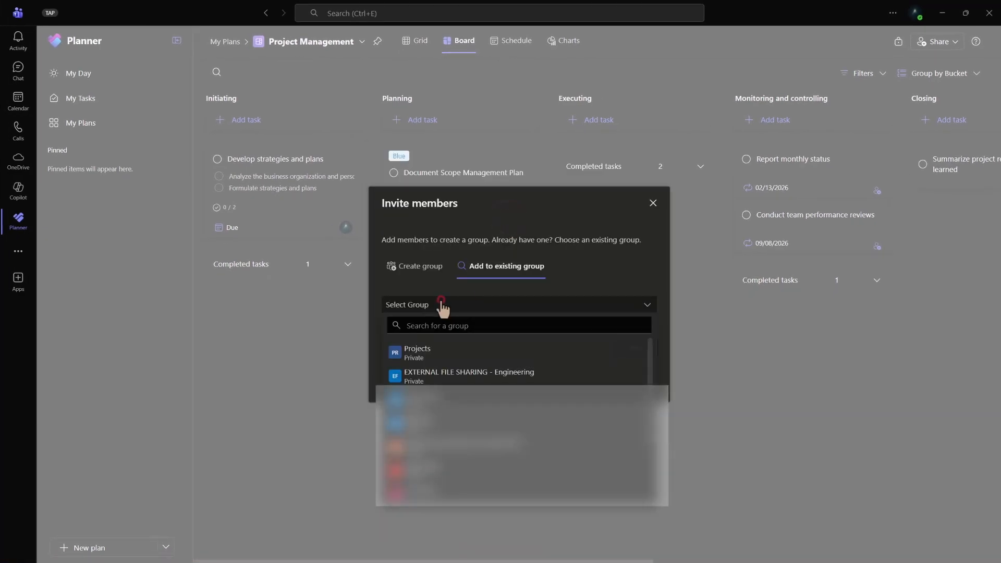
left_click(418, 352)
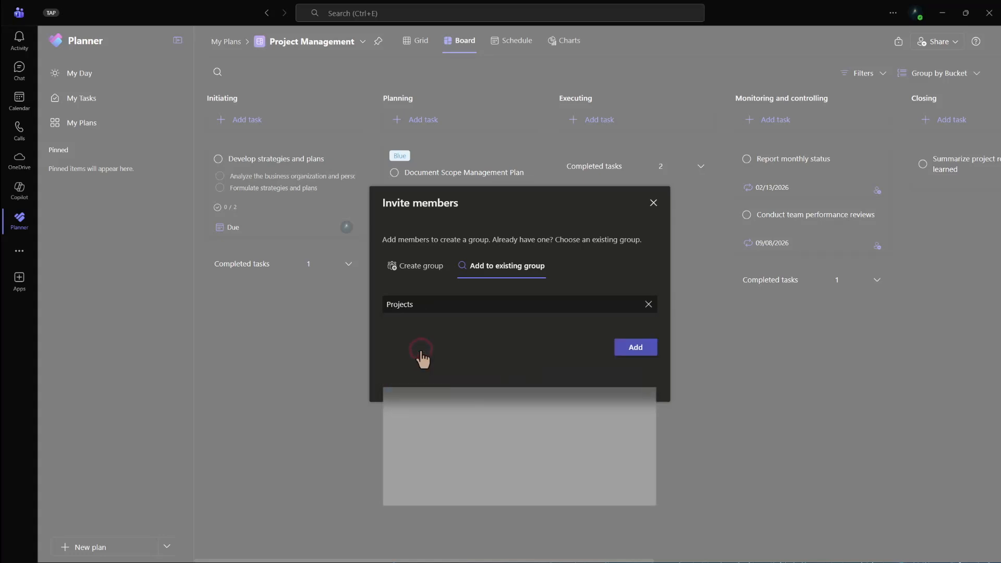